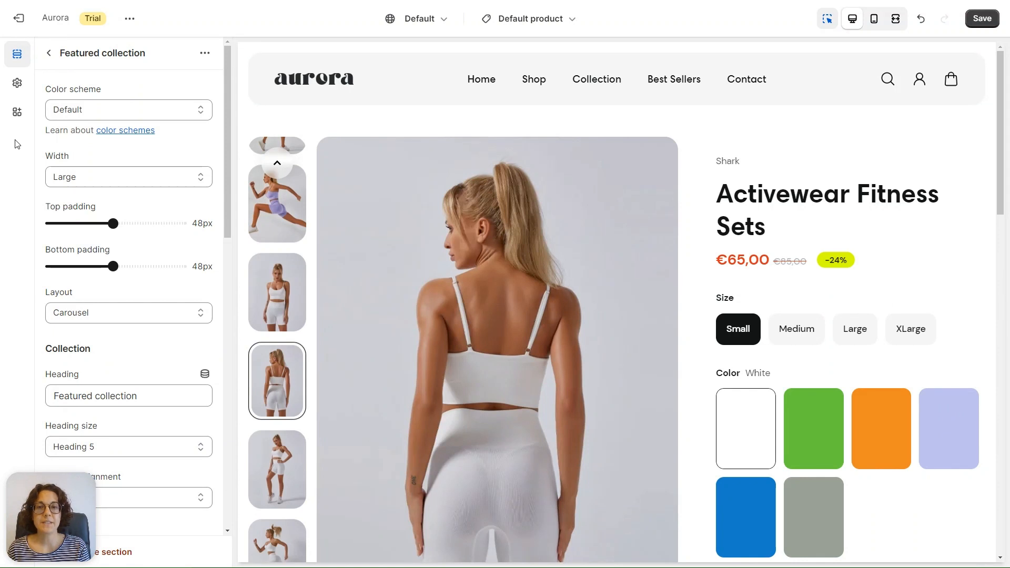
Step: Open the theme's Swatches settings and review the primary and secondary swatch options
{"action": "left_click", "coordinate": [16, 84]}
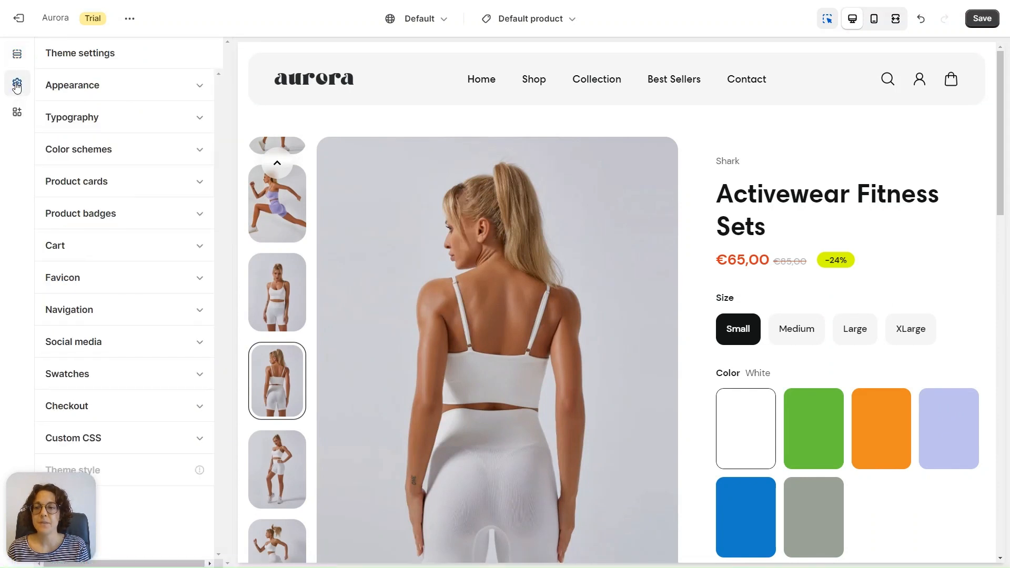
{"action": "left_click", "coordinate": [200, 375]}
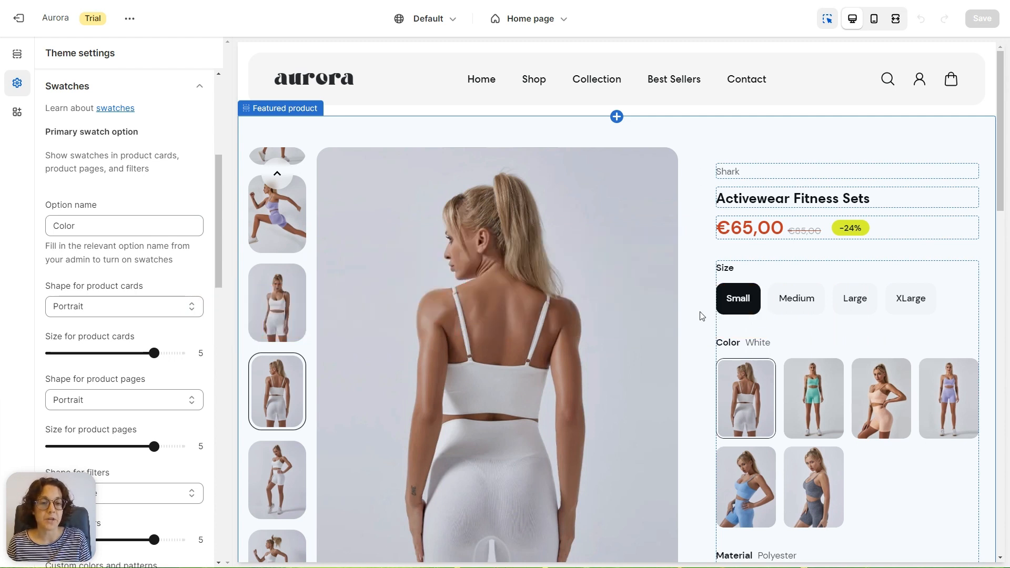
{"action": "scroll", "coordinate": [703, 321], "scroll_direction": "down", "scroll_amount": 3}
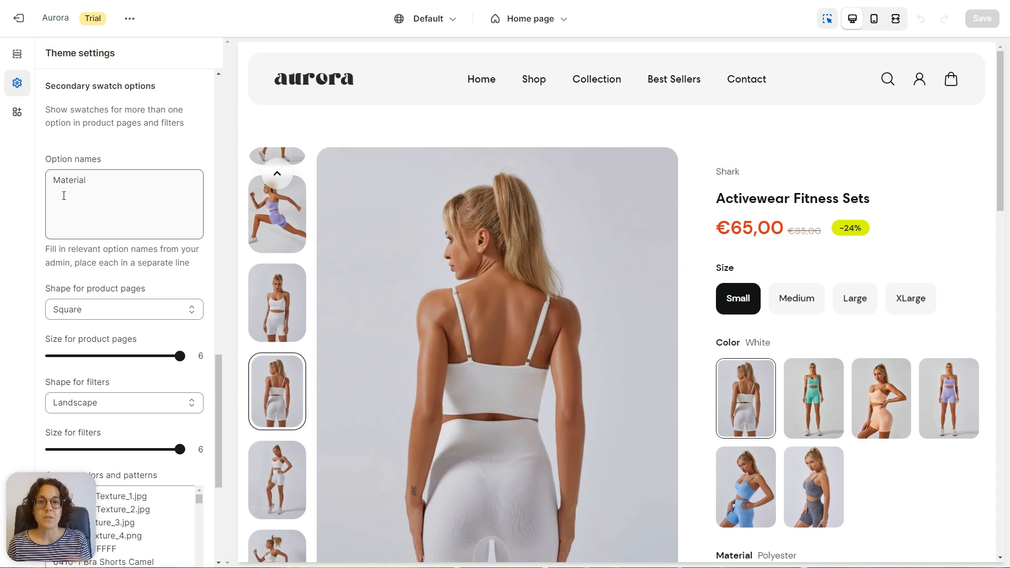
{"action": "scroll", "coordinate": [849, 223], "scroll_direction": "down", "scroll_amount": 5}
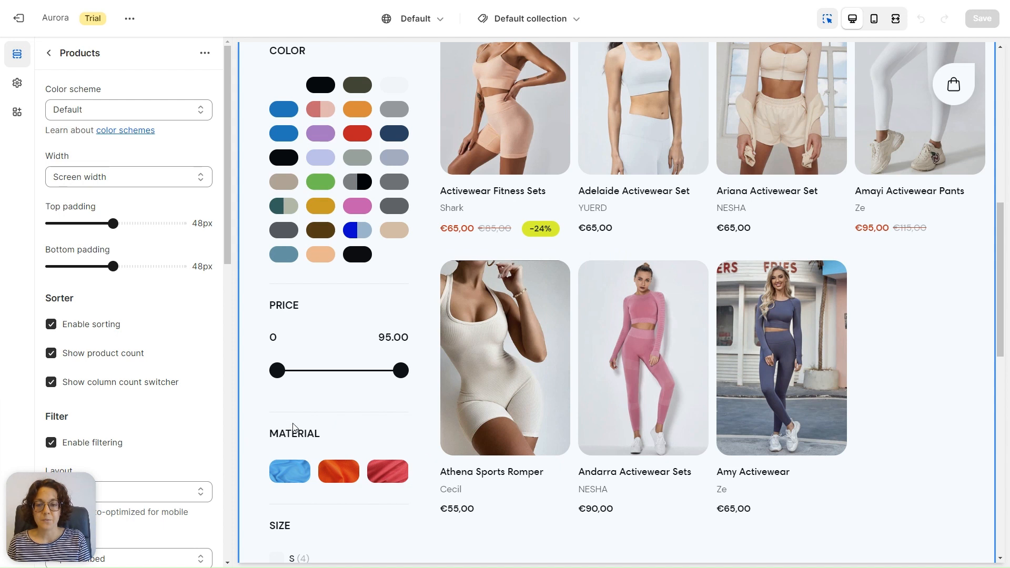
Step: Examine the Color and Material swatches in the collection page's filters and its product cards
{"action": "scroll", "coordinate": [408, 383], "scroll_direction": "up", "scroll_amount": 2}
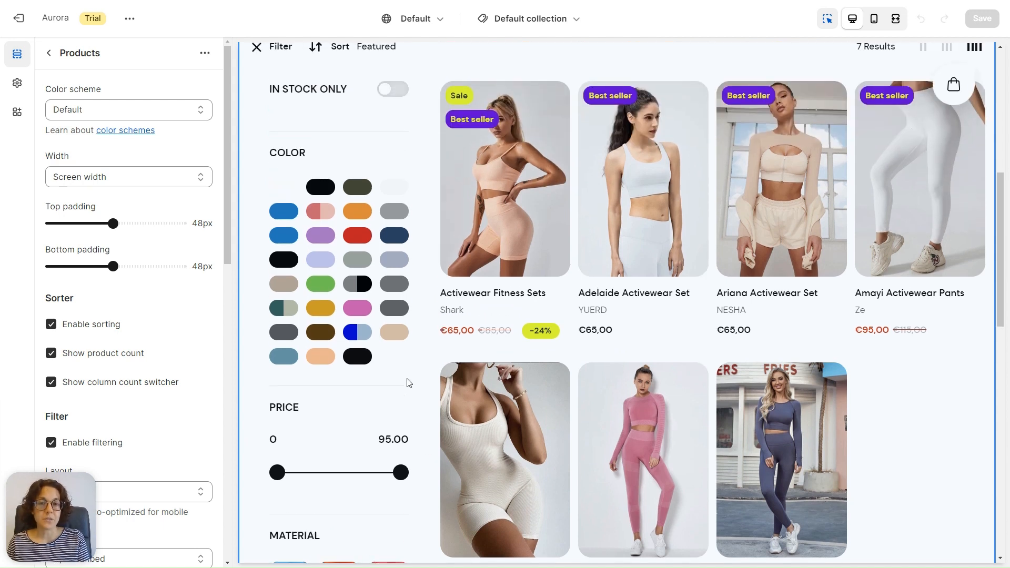
{"action": "mouse_move", "coordinate": [535, 207]}
{"action": "mouse_move", "coordinate": [512, 316]}
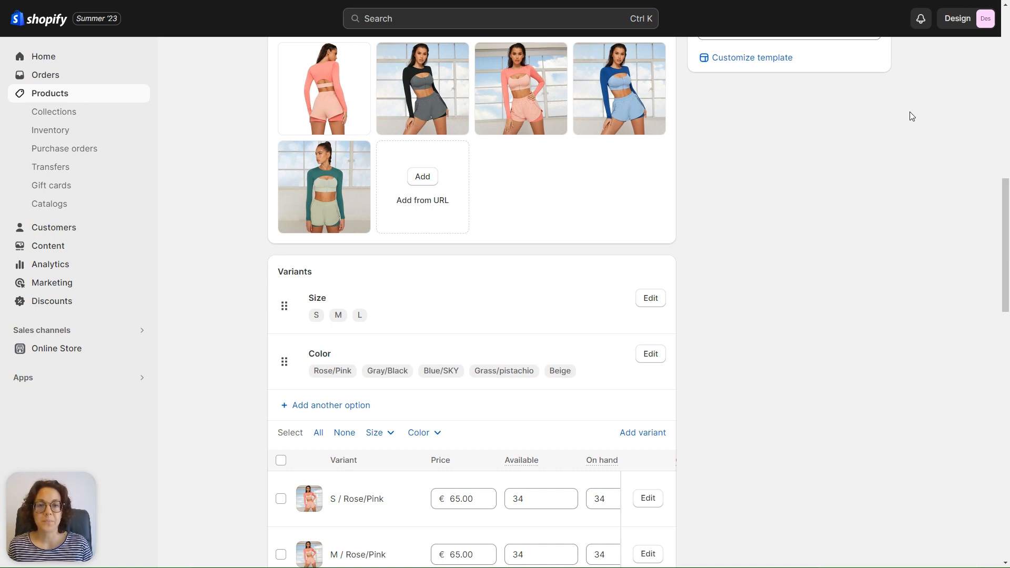
Step: Review the product's media and its Size and Color variants on the Shopify admin product page
{"action": "scroll", "coordinate": [814, 358], "scroll_direction": "down", "scroll_amount": 3}
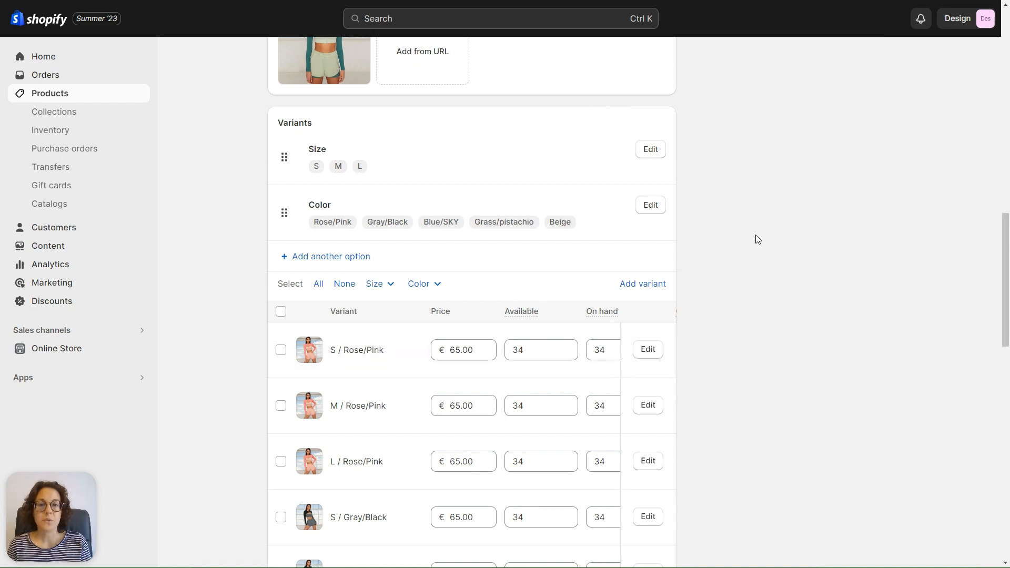
{"action": "scroll", "coordinate": [756, 237], "scroll_direction": "up", "scroll_amount": 5}
{"action": "scroll", "coordinate": [758, 240], "scroll_direction": "up", "scroll_amount": 2}
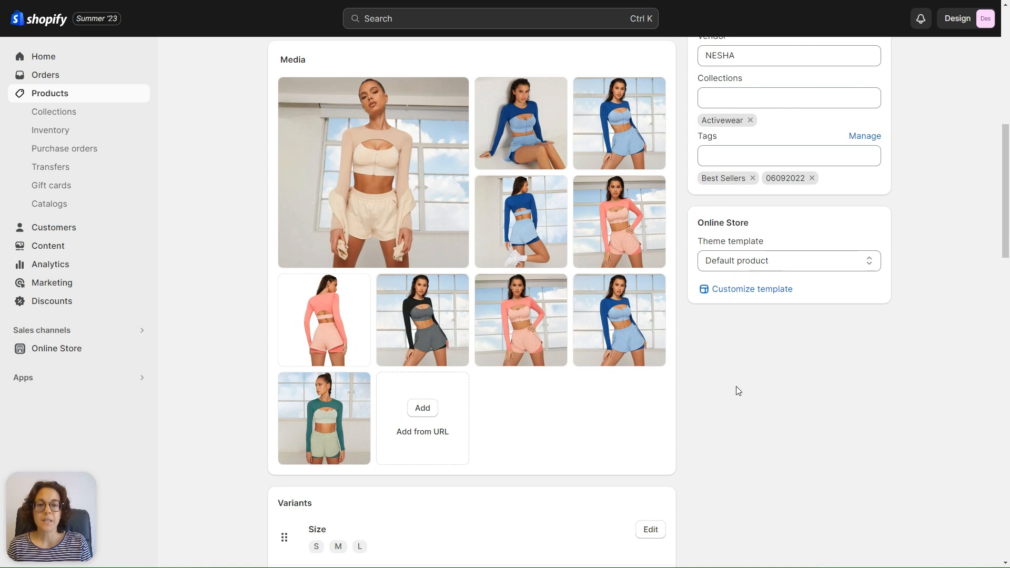
{"action": "scroll", "coordinate": [737, 389], "scroll_direction": "down", "scroll_amount": 7}
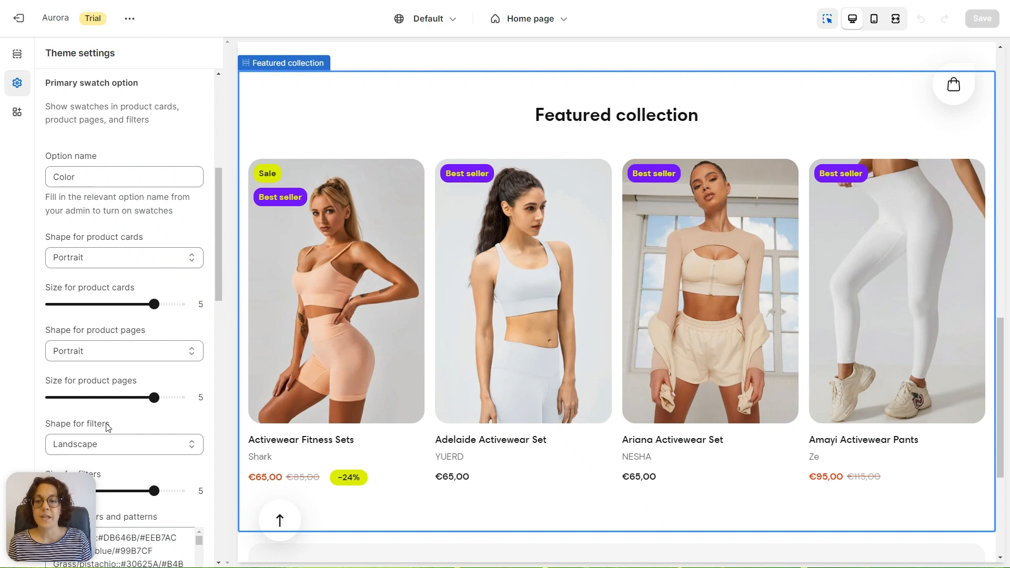
Step: Review the swatch shape choices for product cards in the primary swatch option settings, leaving the selection as it is
{"action": "left_click", "coordinate": [194, 263]}
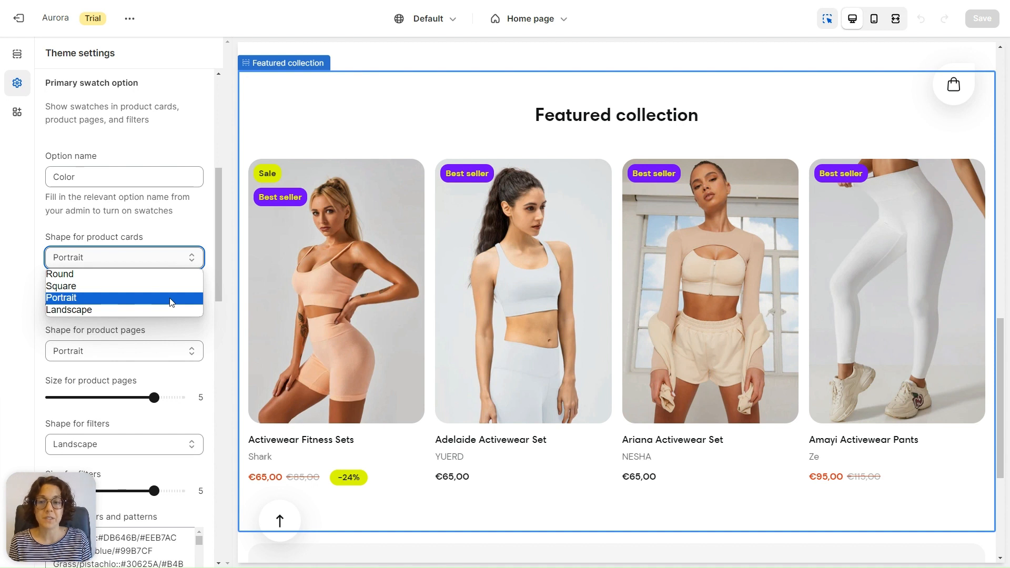
{"action": "mouse_move", "coordinate": [338, 336]}
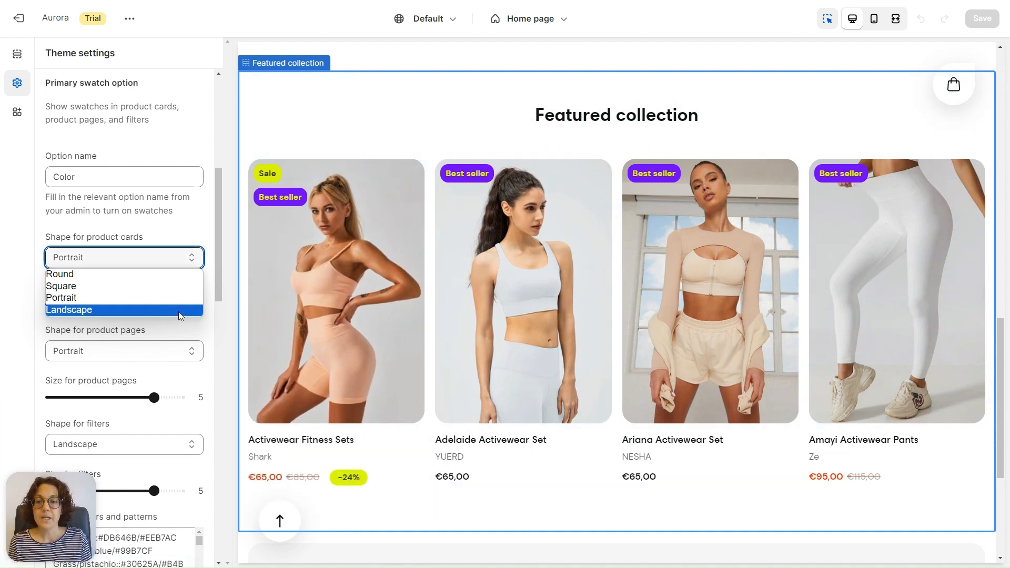
{"action": "left_click", "coordinate": [212, 289]}
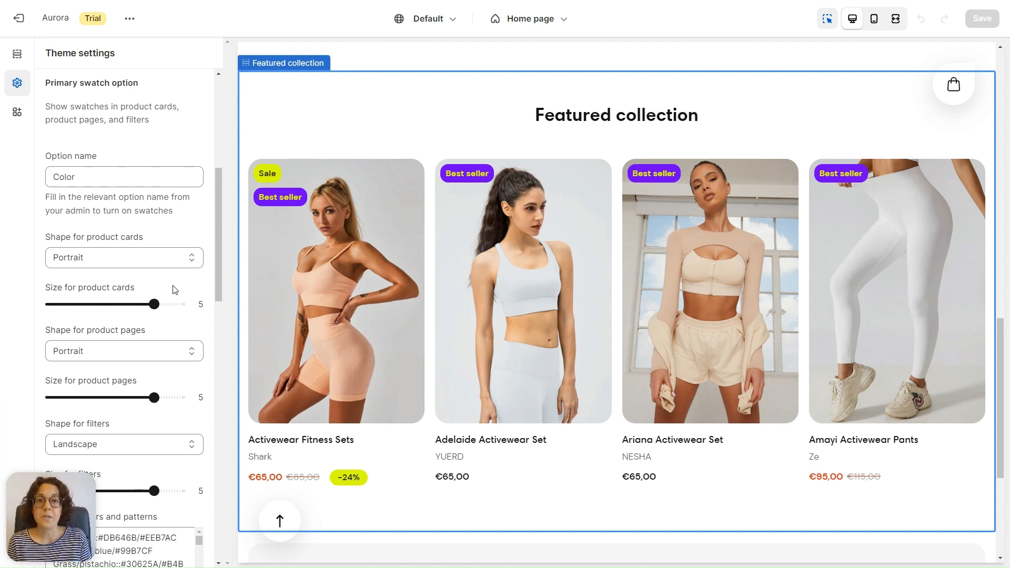
{"action": "scroll", "coordinate": [175, 290], "scroll_direction": "down", "scroll_amount": 10}
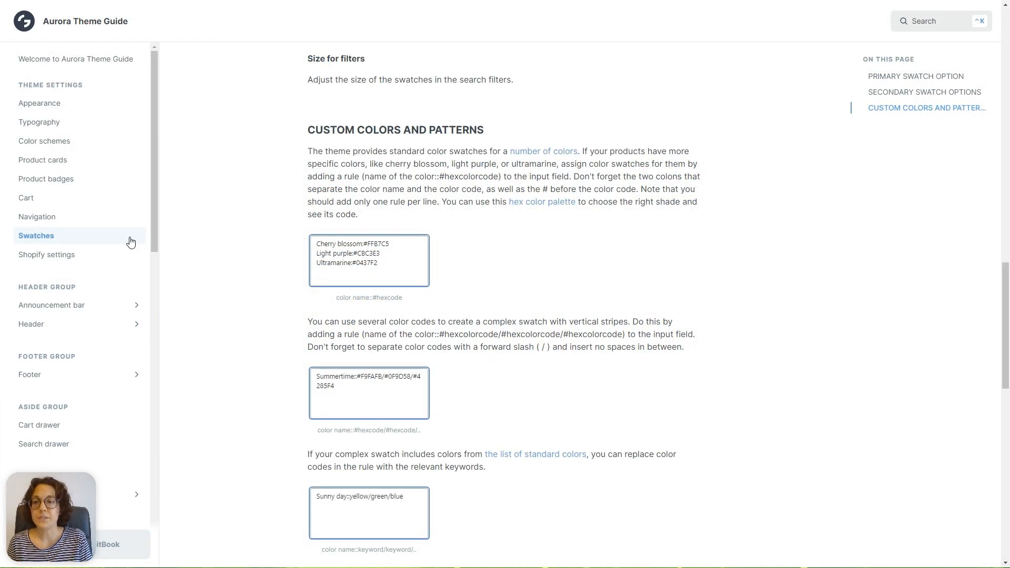
Step: Open the hex color palette linked in the theme guide and pick a green shade in its color picker
{"action": "left_click", "coordinate": [548, 208]}
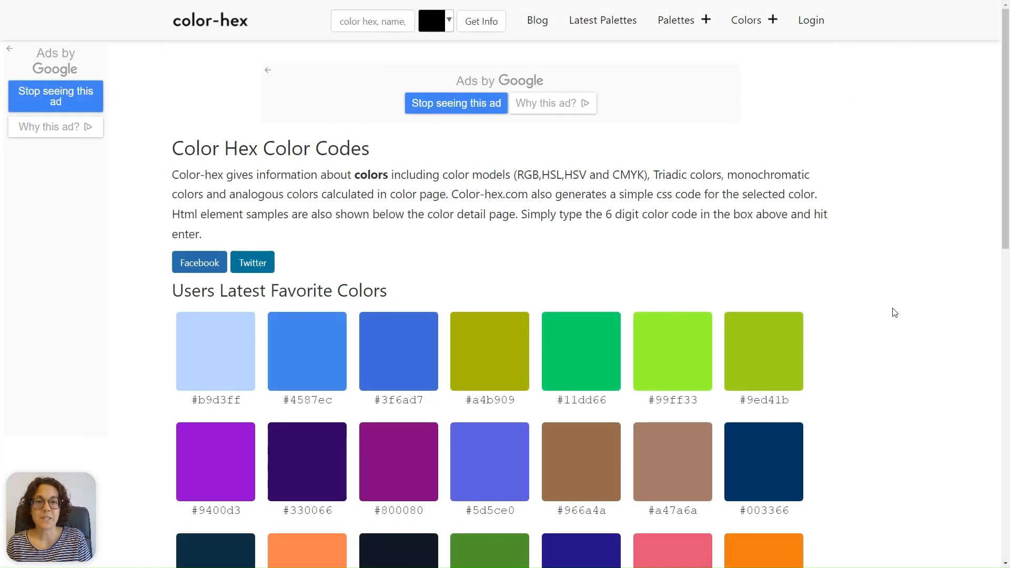
{"action": "left_click", "coordinate": [448, 22]}
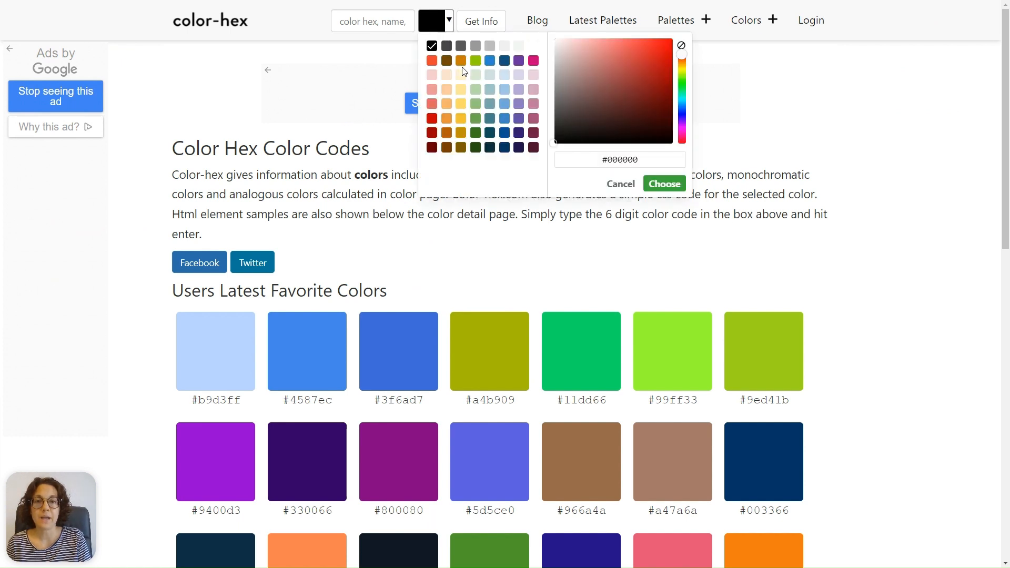
{"action": "left_click", "coordinate": [476, 105]}
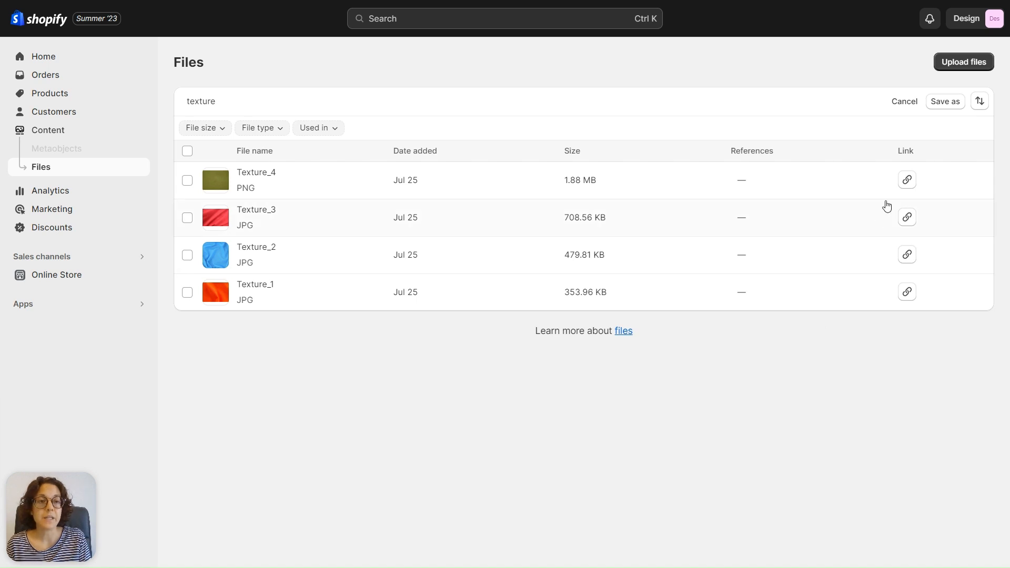
Step: Copy the Texture_4 file link in Shopify Files and inspect the Polyester texture rule in the theme's custom colors and patterns
{"action": "left_click", "coordinate": [909, 185]}
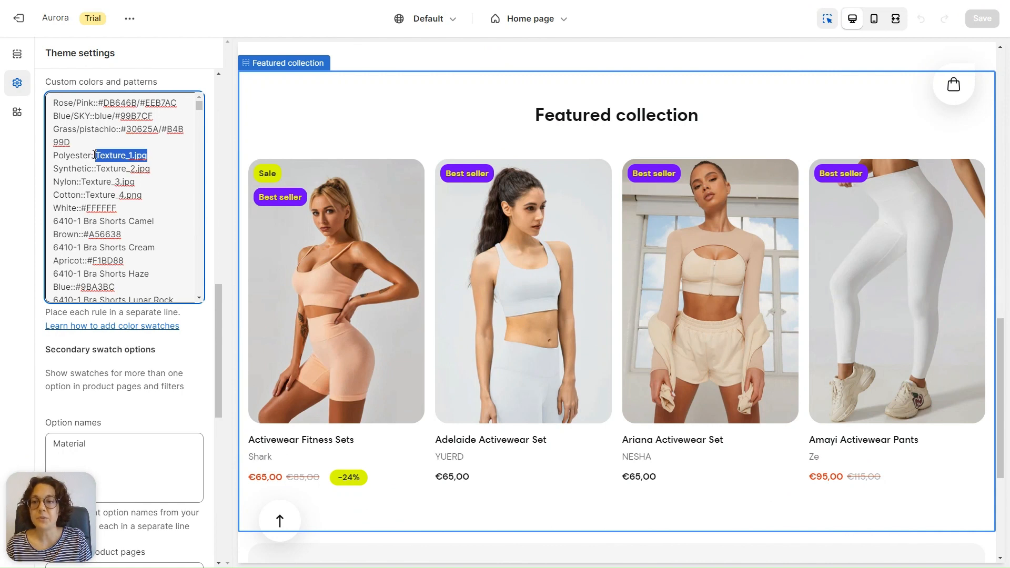
{"action": "left_click", "coordinate": [154, 155]}
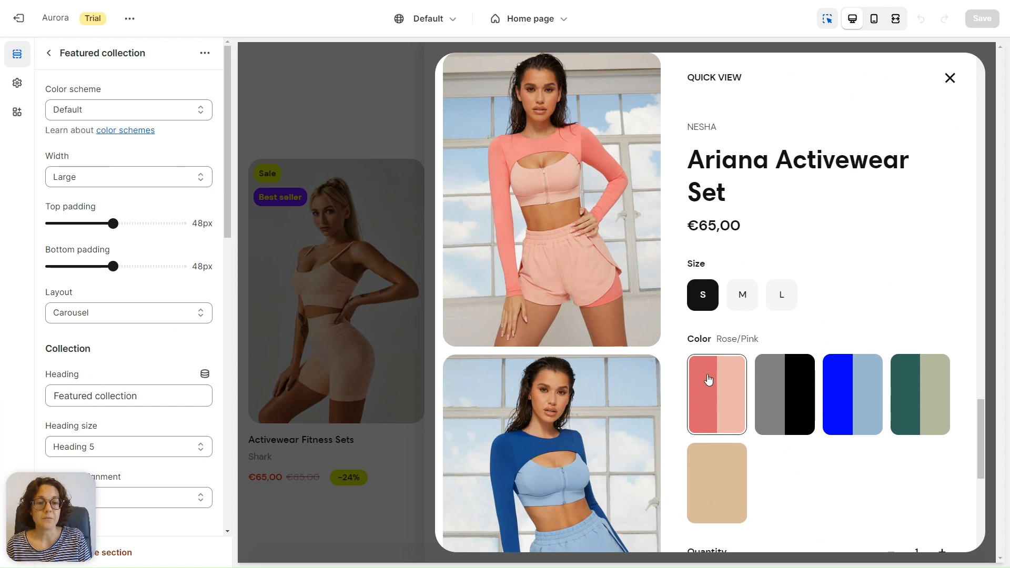
Step: Preview several Color swatches in the Ariana Activewear Set's quick view, including Gray/Black and Blue/SKY
{"action": "left_click", "coordinate": [798, 383]}
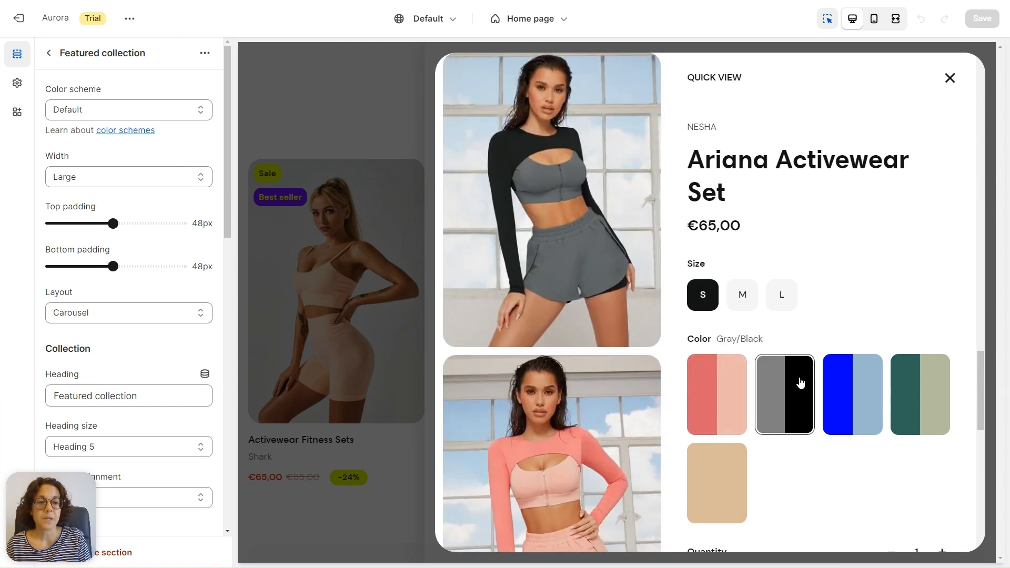
{"action": "left_click", "coordinate": [848, 391]}
{"action": "scroll", "coordinate": [853, 392], "scroll_direction": "down", "scroll_amount": 1}
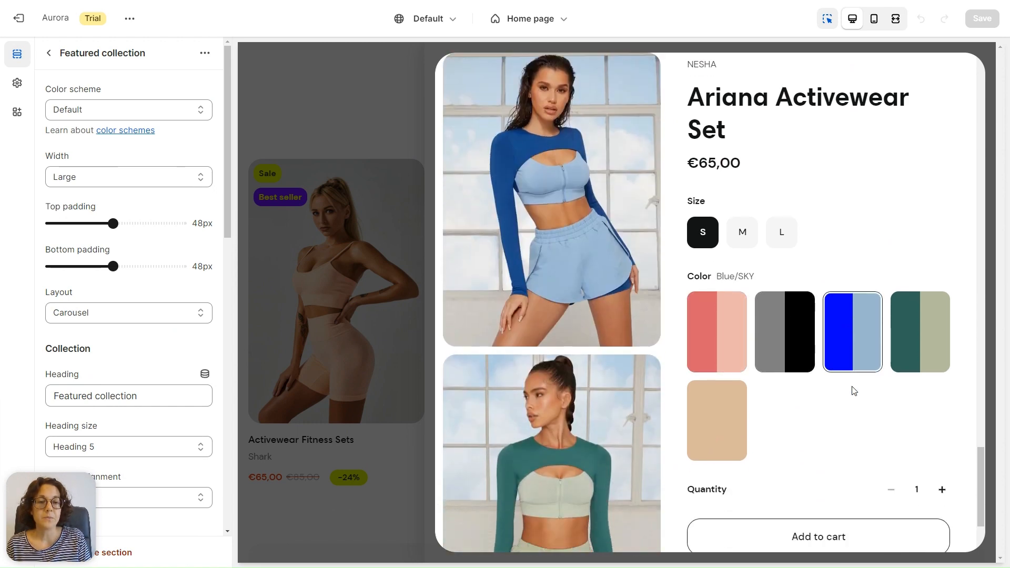
{"action": "left_click", "coordinate": [719, 352]}
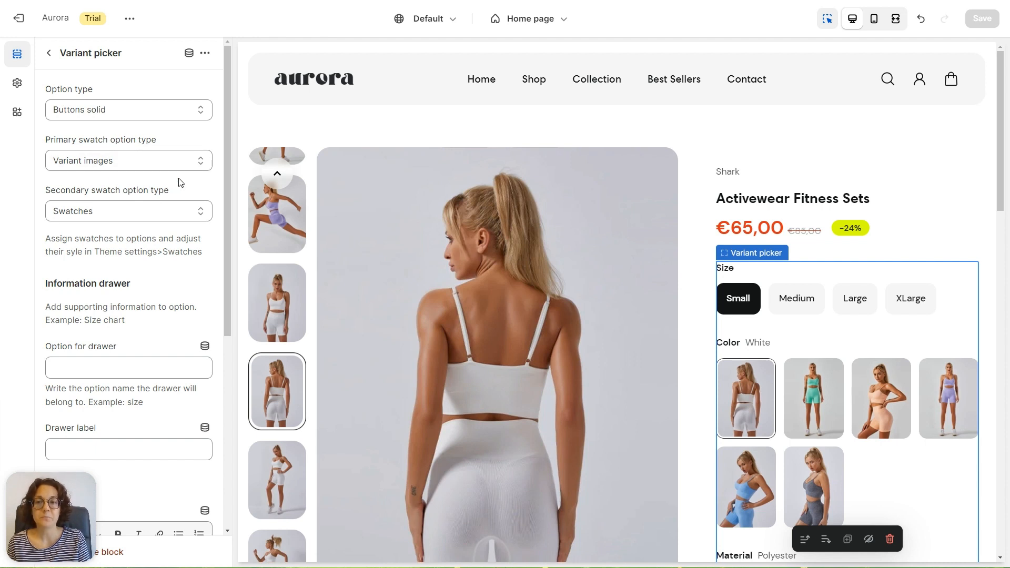
Step: Try Swatches and Buttons solid as the variant picker's primary swatch option type, and set it to Dropdown solid
{"action": "left_click", "coordinate": [204, 161]}
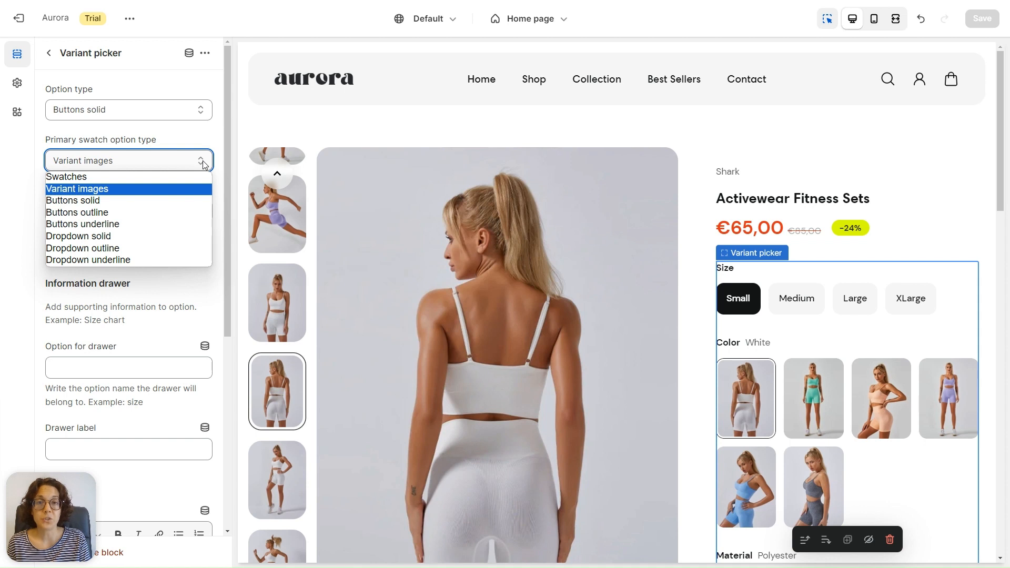
{"action": "left_click", "coordinate": [182, 177]}
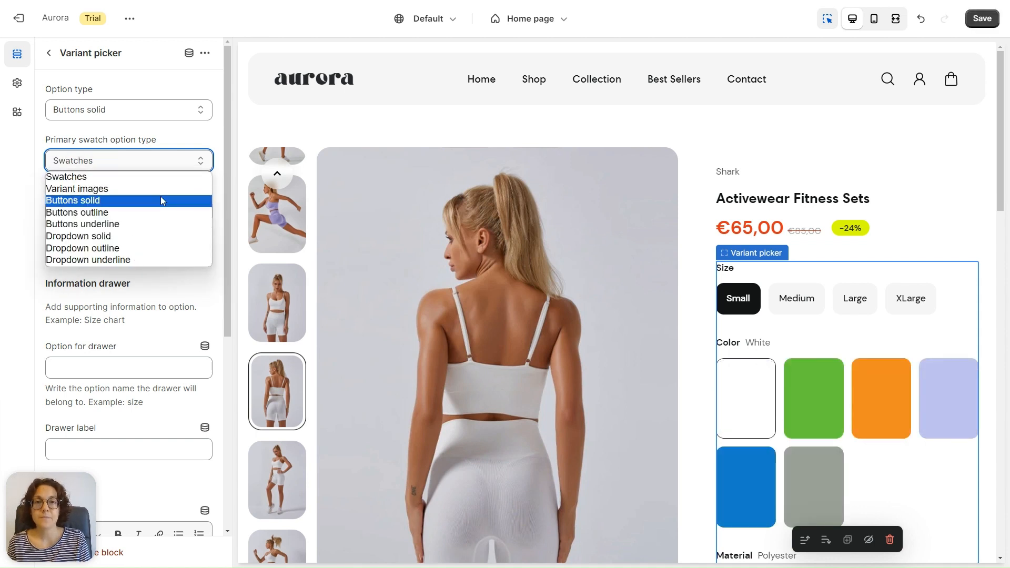
{"action": "left_click", "coordinate": [161, 201]}
{"action": "left_click", "coordinate": [126, 161]}
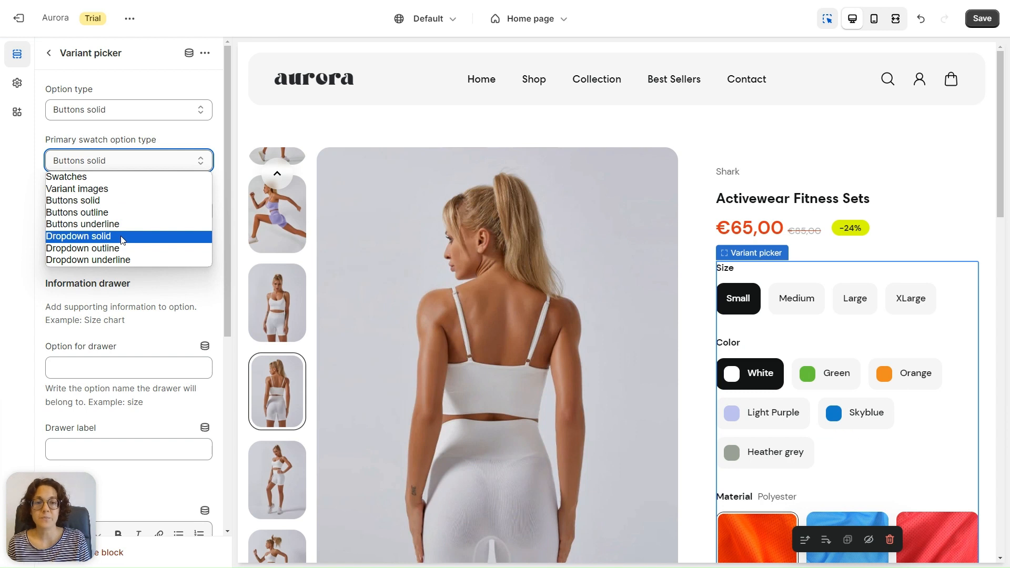
{"action": "left_click", "coordinate": [122, 236]}
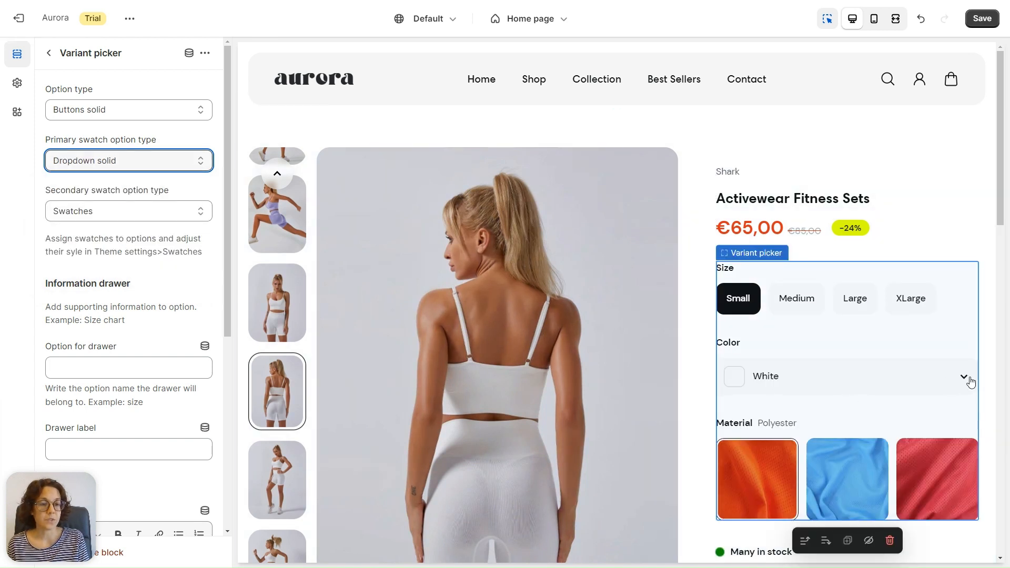
Step: Expand the product preview's Color dropdown to examine its options, and reopen the primary swatch option type choices
{"action": "left_click", "coordinate": [965, 380]}
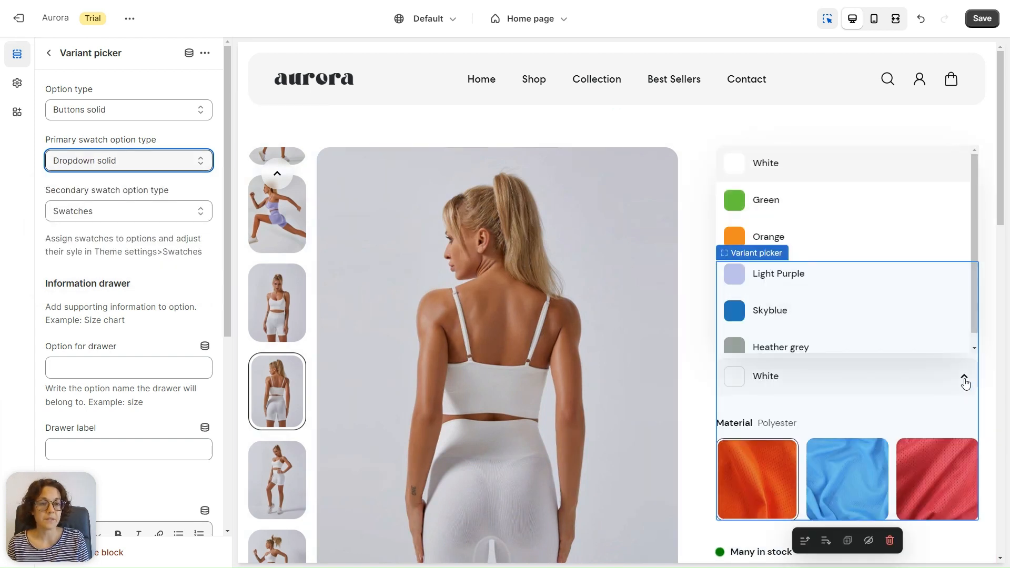
{"action": "scroll", "coordinate": [911, 349], "scroll_direction": "down", "scroll_amount": 1}
{"action": "scroll", "coordinate": [911, 349], "scroll_direction": "up", "scroll_amount": 1}
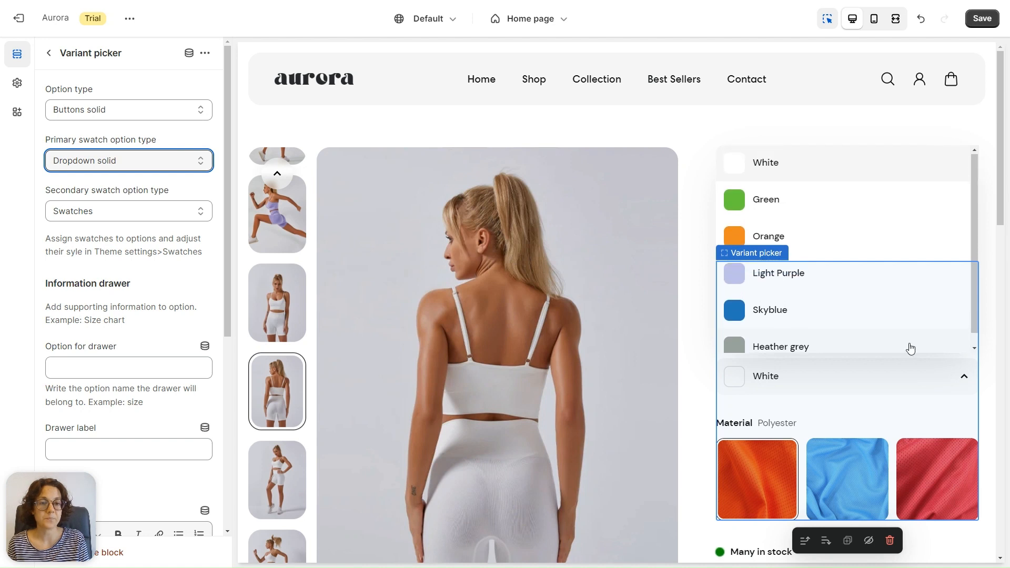
{"action": "left_click", "coordinate": [203, 165]}
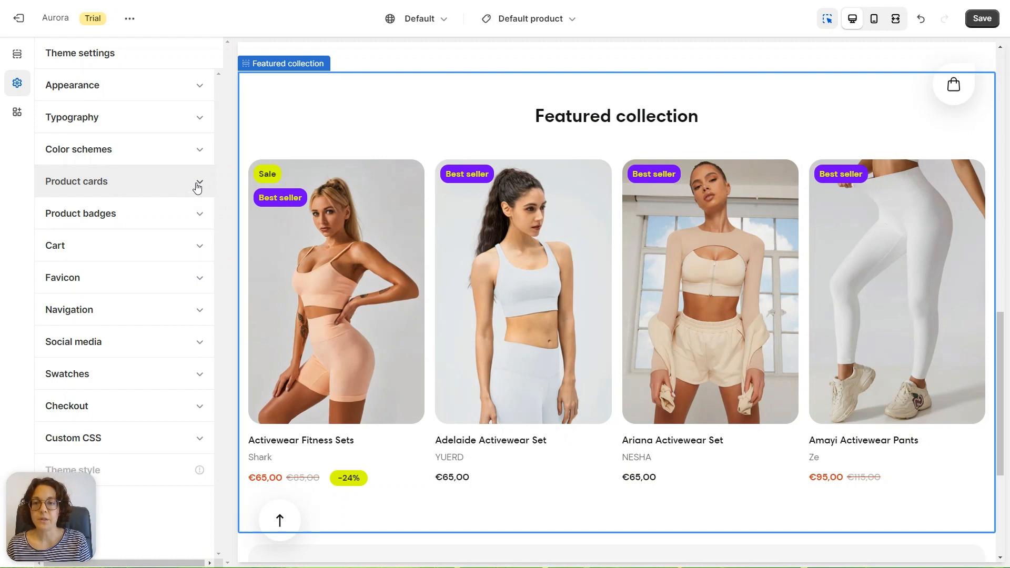
Step: Open the Product cards theme settings and preview the swatches on the Activewear Fitness Sets card
{"action": "left_click", "coordinate": [197, 187]}
{"action": "scroll", "coordinate": [194, 300], "scroll_direction": "down", "scroll_amount": 5}
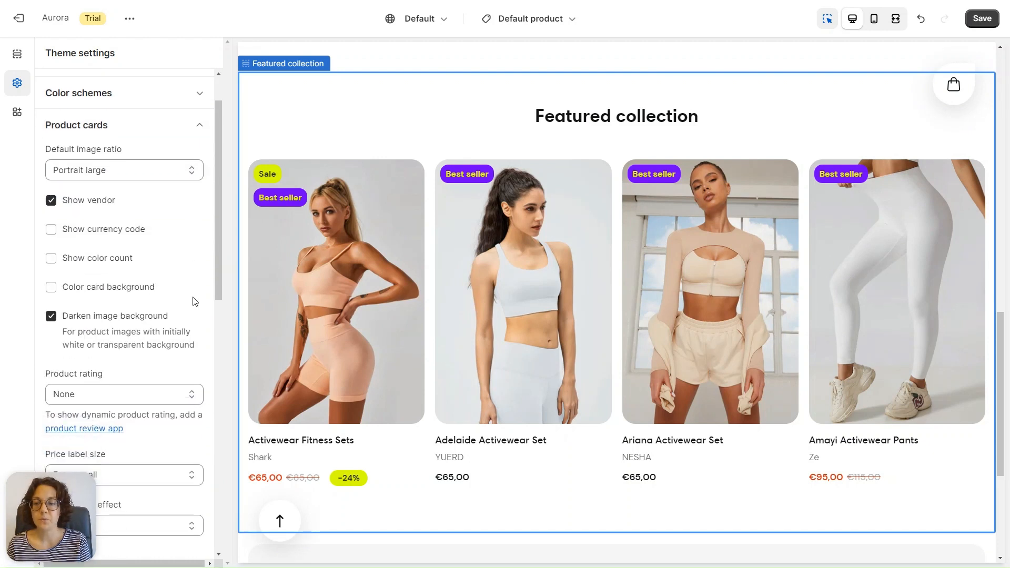
{"action": "scroll", "coordinate": [194, 301], "scroll_direction": "down", "scroll_amount": 3}
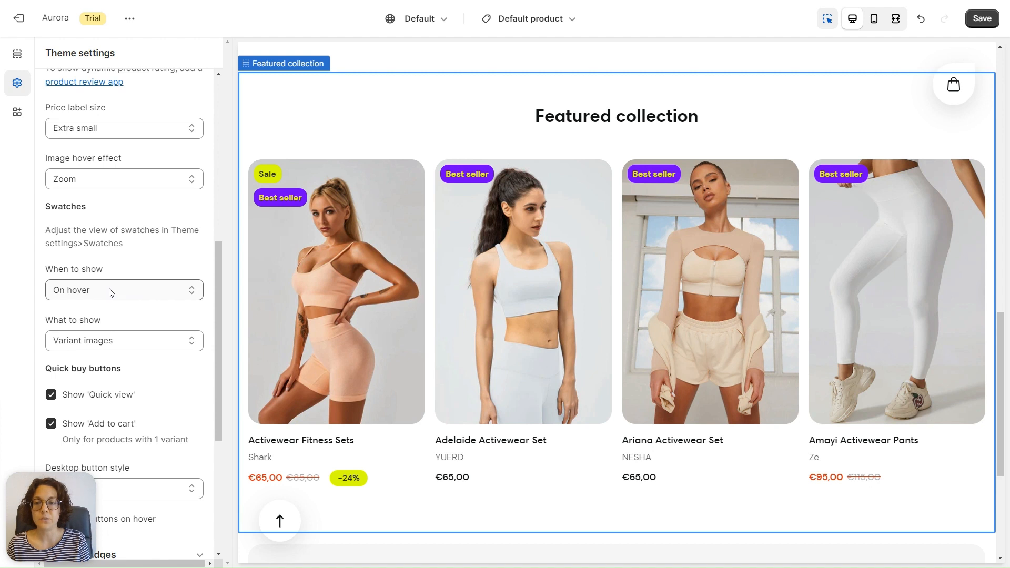
{"action": "mouse_move", "coordinate": [304, 301]}
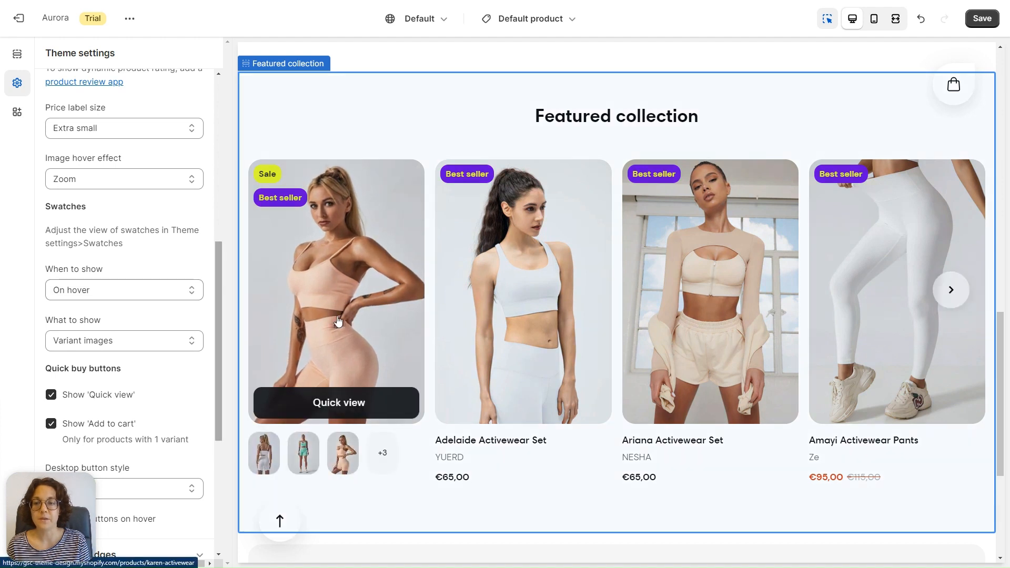
Step: Review the product card swatch choices for when to show and what to show
{"action": "left_click", "coordinate": [190, 292]}
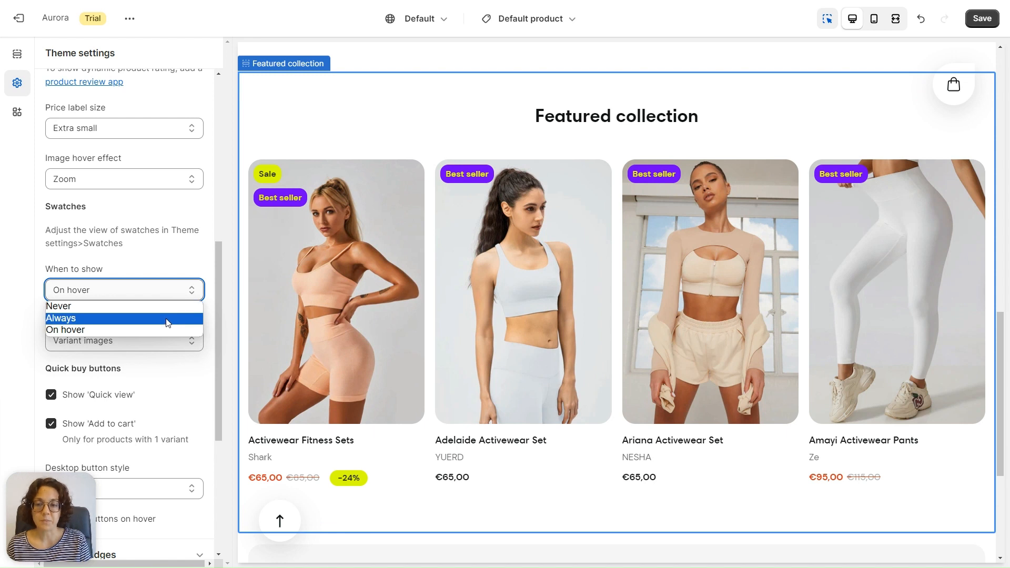
{"action": "left_click", "coordinate": [210, 309]}
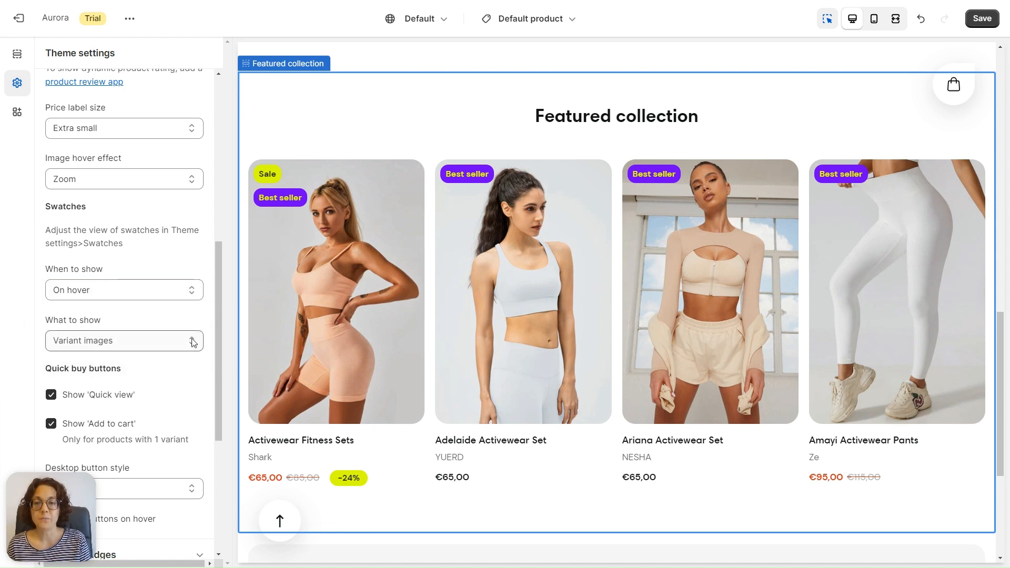
{"action": "mouse_move", "coordinate": [311, 374]}
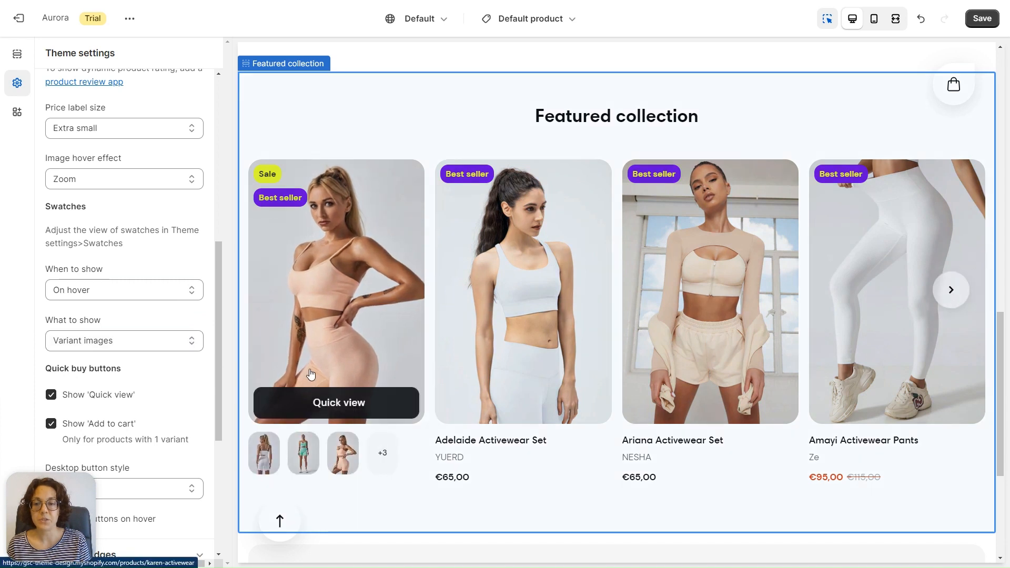
{"action": "left_click", "coordinate": [195, 343]}
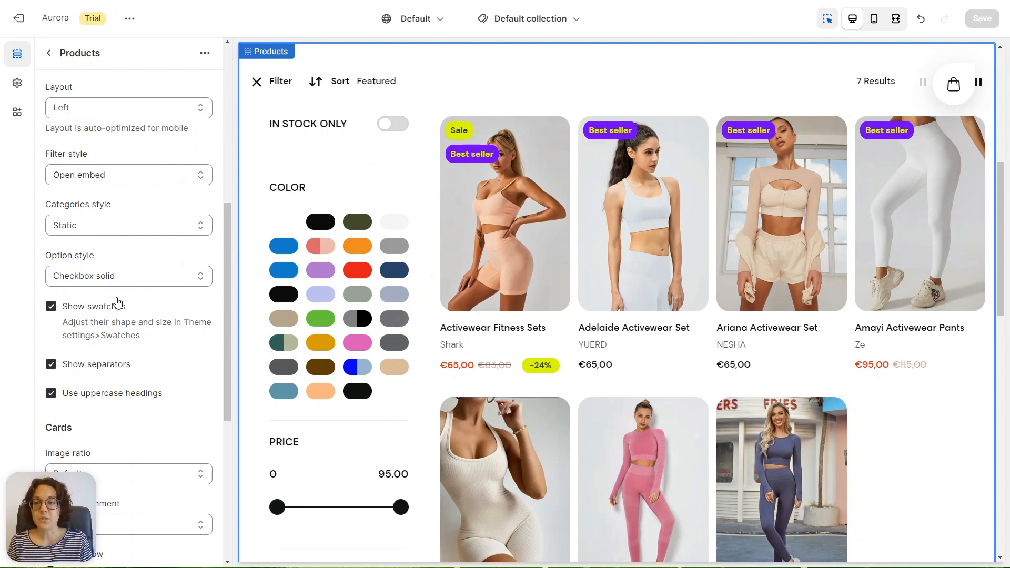
Step: Turn off swatches in the collection page's filters and set their option style to Text after trying Button solid
{"action": "left_click", "coordinate": [51, 307]}
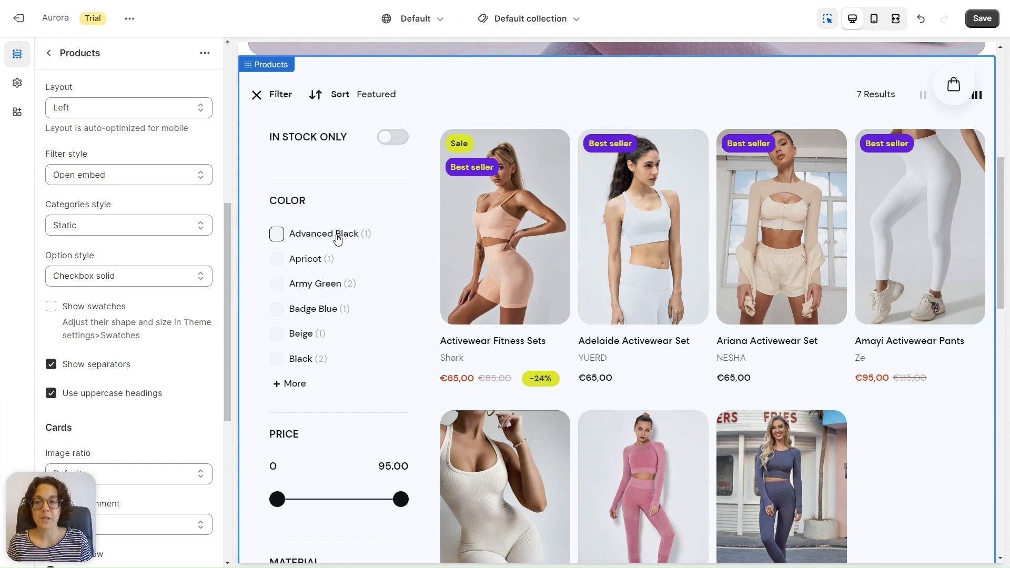
{"action": "left_click", "coordinate": [201, 276]}
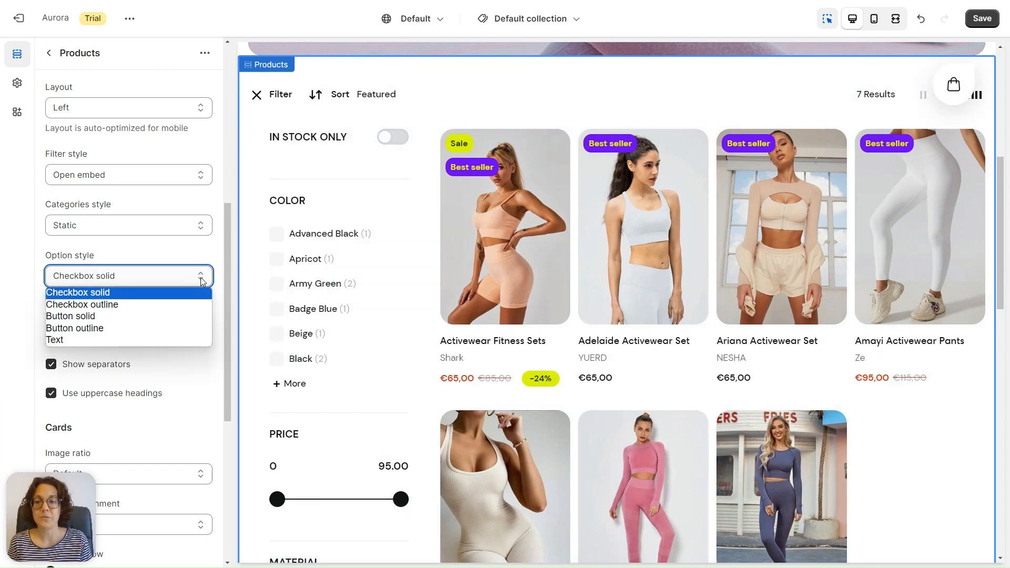
{"action": "left_click", "coordinate": [118, 316]}
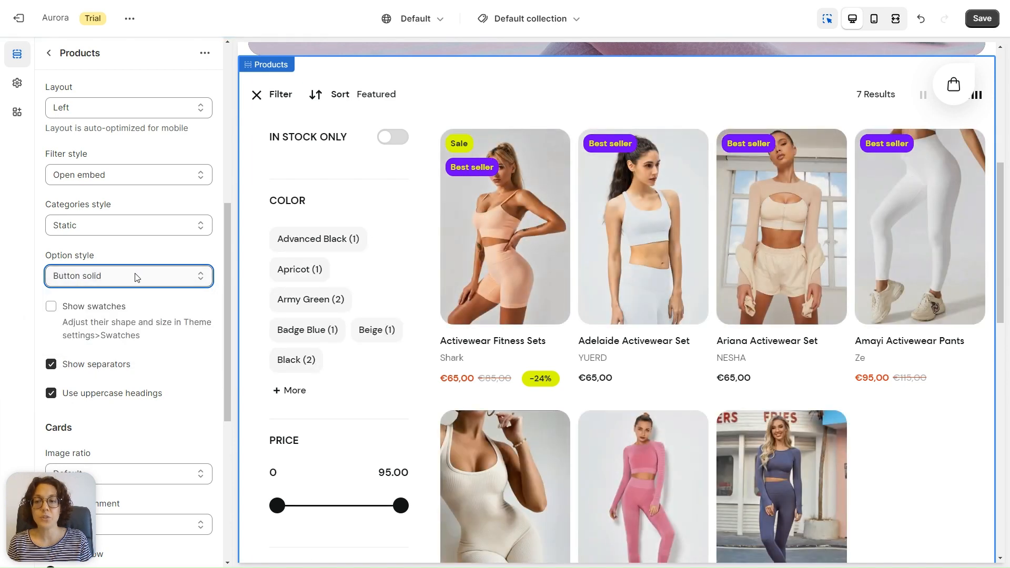
{"action": "left_click", "coordinate": [137, 277]}
{"action": "left_click", "coordinate": [100, 340]}
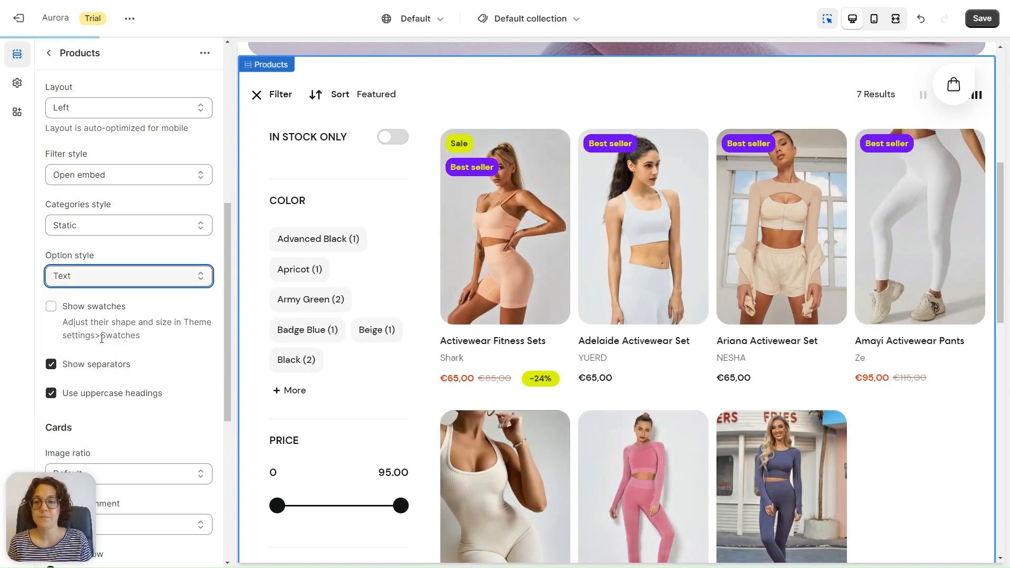